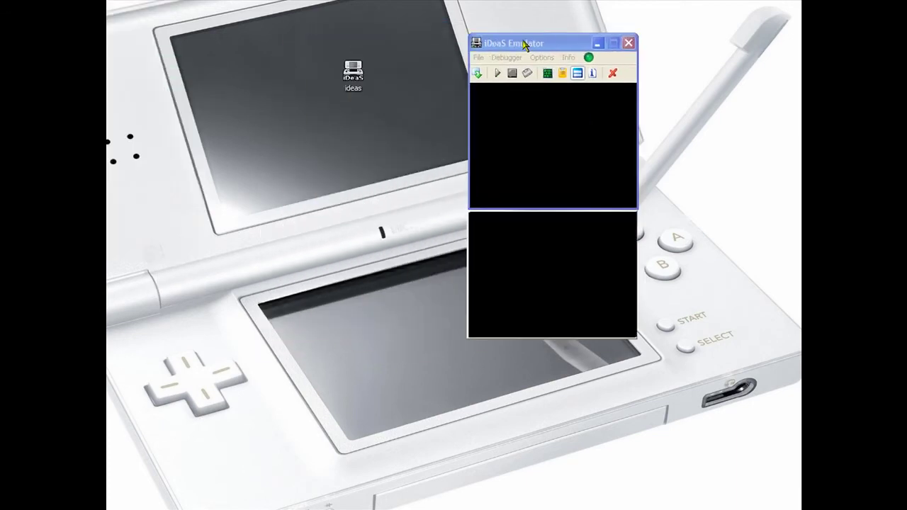
# Move the blank iDeaS Emulator window toward the upper right of the screen.
pyautogui.click(520, 285)
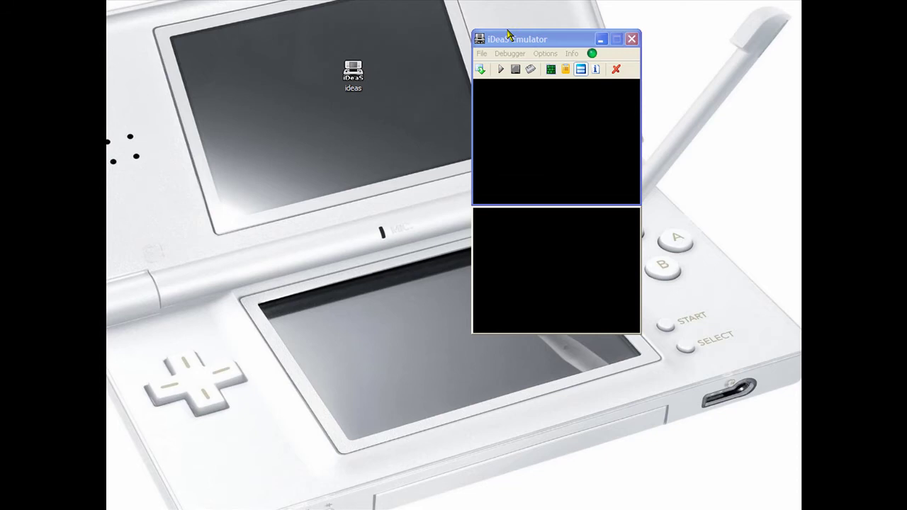
pyautogui.moveTo(508, 34); pyautogui.dragTo(658, 13)
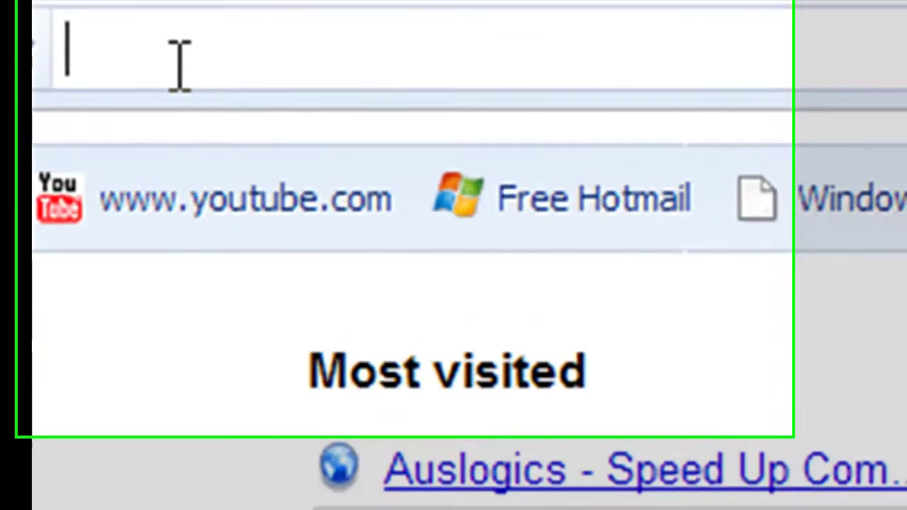
# Go to ndsr.net and search the Find a Rom box for Cooking Mama.
pyautogui.write('n')
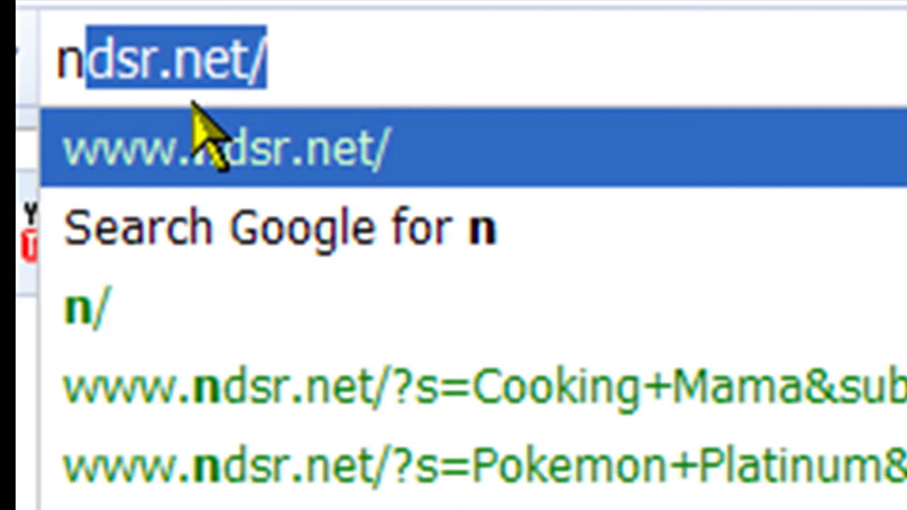
pyautogui.write('dsr')
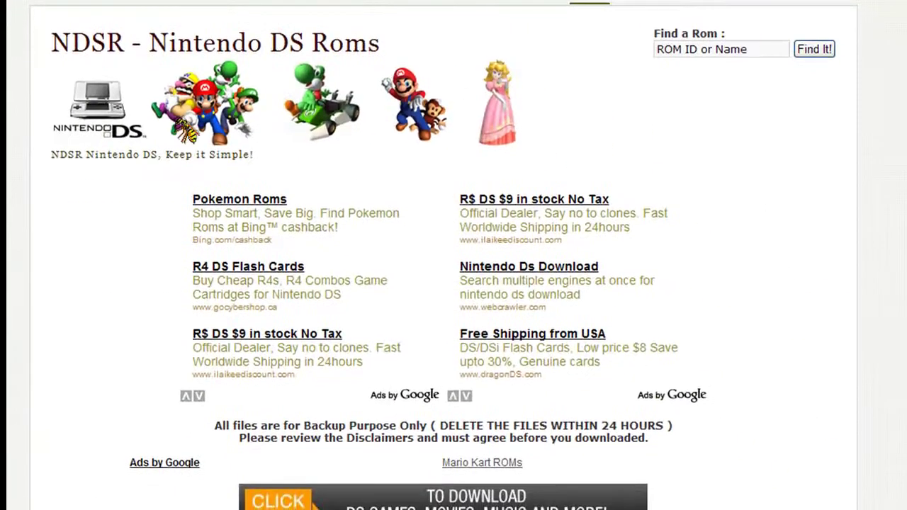
pyautogui.click(752, 56)
pyautogui.tripleClick(659, 57)
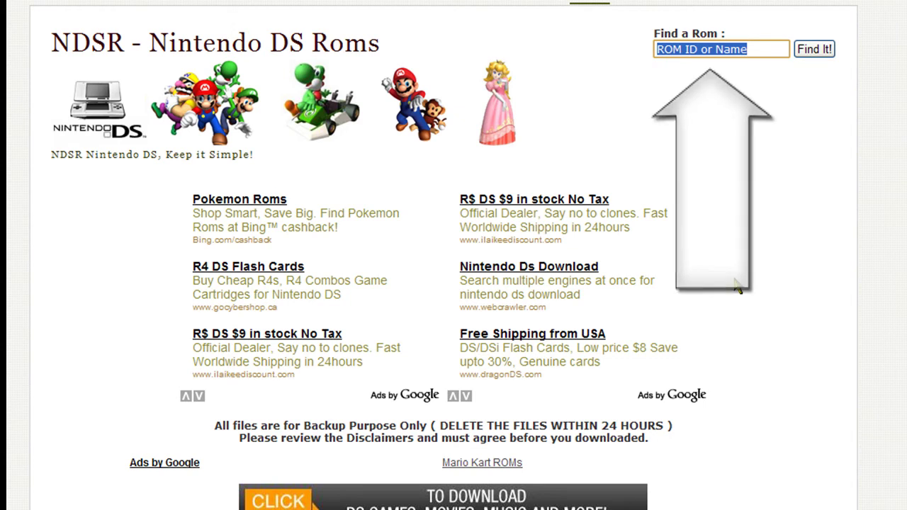
pyautogui.write('Cook')
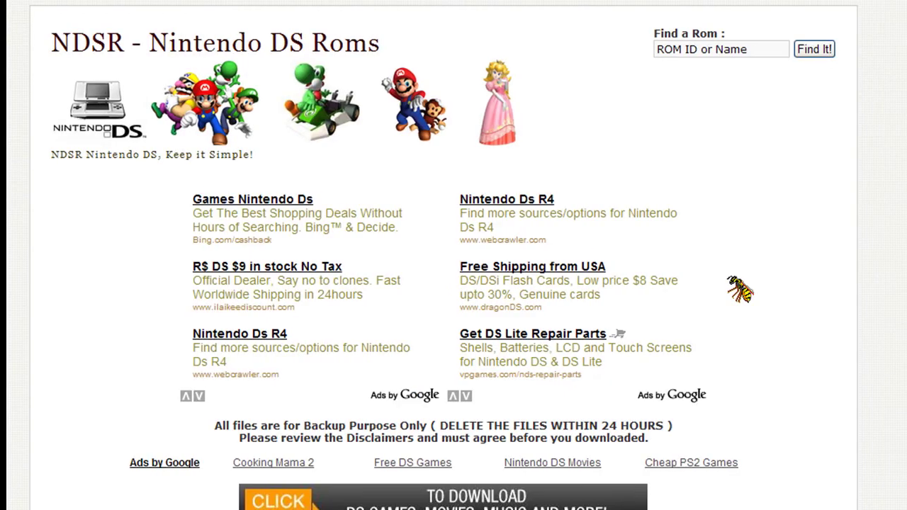
# Scroll the search results down to the Cooking Mama (US) entry, release 0560.
pyautogui.scroll(-1, 739, 288)
pyautogui.scroll(-2, 735, 286)
pyautogui.scroll(-1, 730, 291)
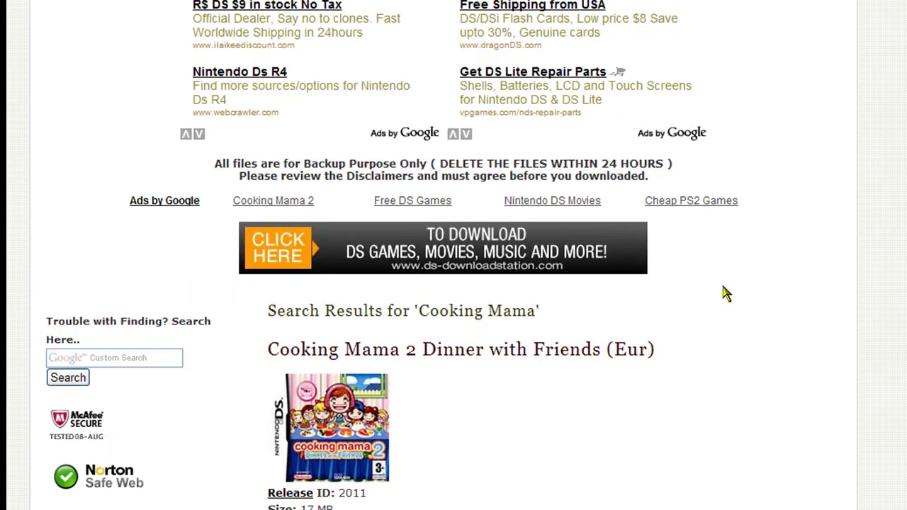
pyautogui.scroll(-3, 725, 294)
pyautogui.scroll(-1, 269, 308)
pyautogui.scroll(-2, 271, 310)
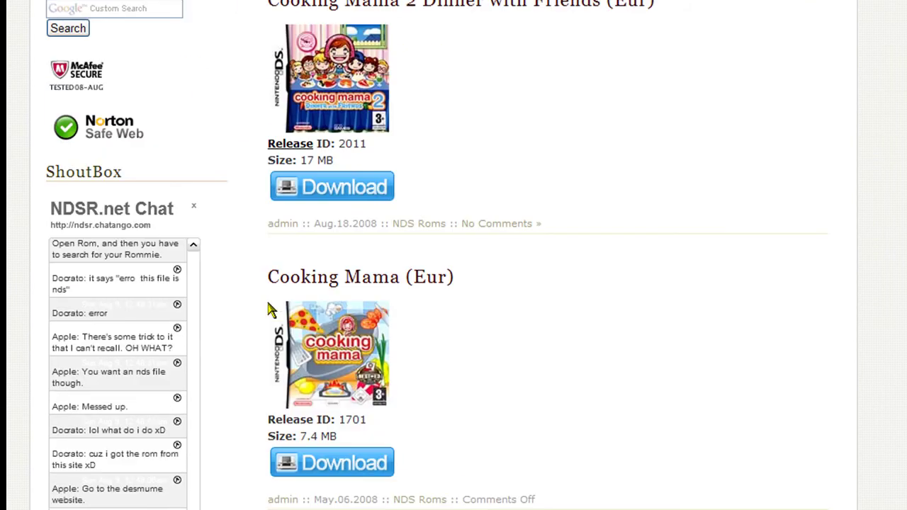
pyautogui.scroll(-1, 269, 310)
pyautogui.scroll(-6, 269, 310)
pyautogui.scroll(-5, 270, 310)
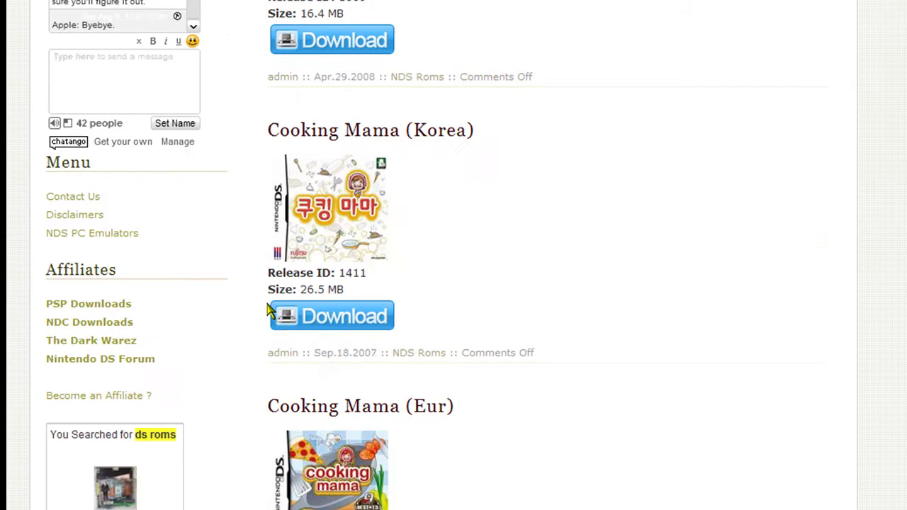
pyautogui.scroll(-4, 270, 310)
pyautogui.scroll(-3, 270, 309)
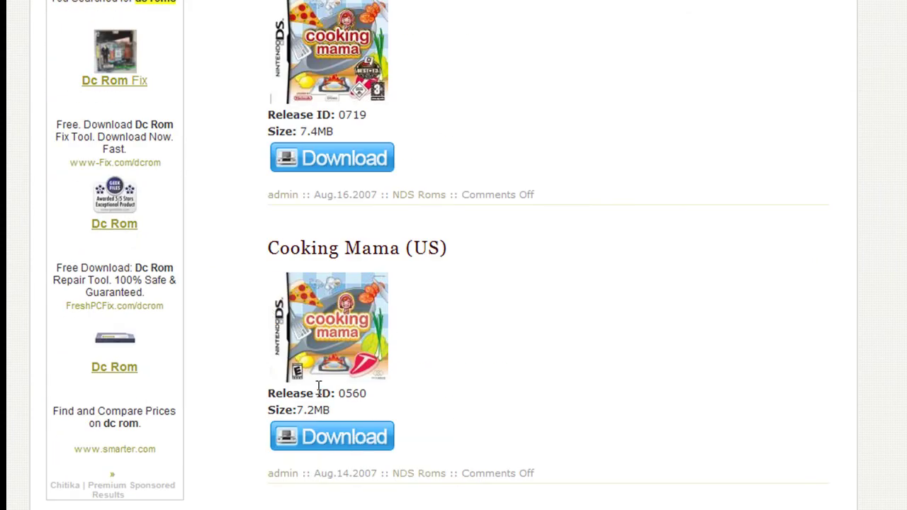
# Download the Cooking Mama (US) zip from sendspace and open it in WinRAR.
pyautogui.click(334, 445)
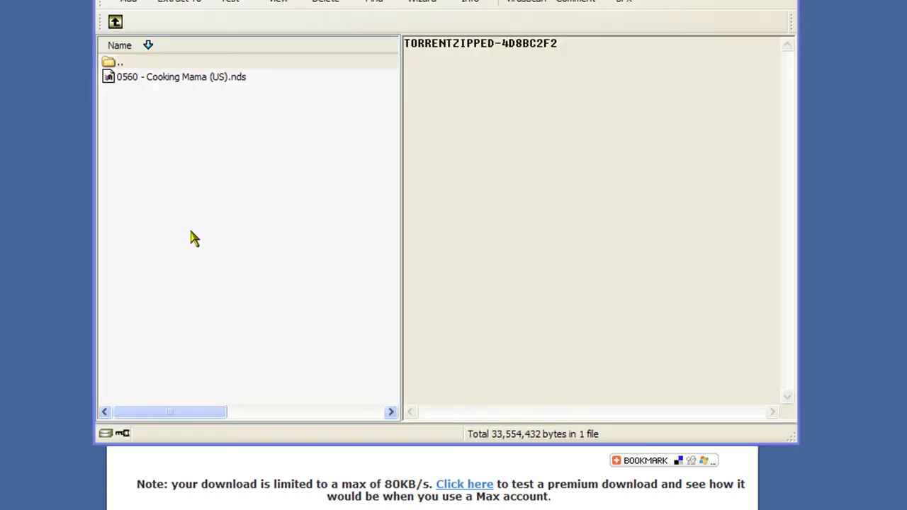
# Extract '0560 - Cooking Mama (US).nds' to the Desktop, replacing the existing copy.
pyautogui.click(190, 79)
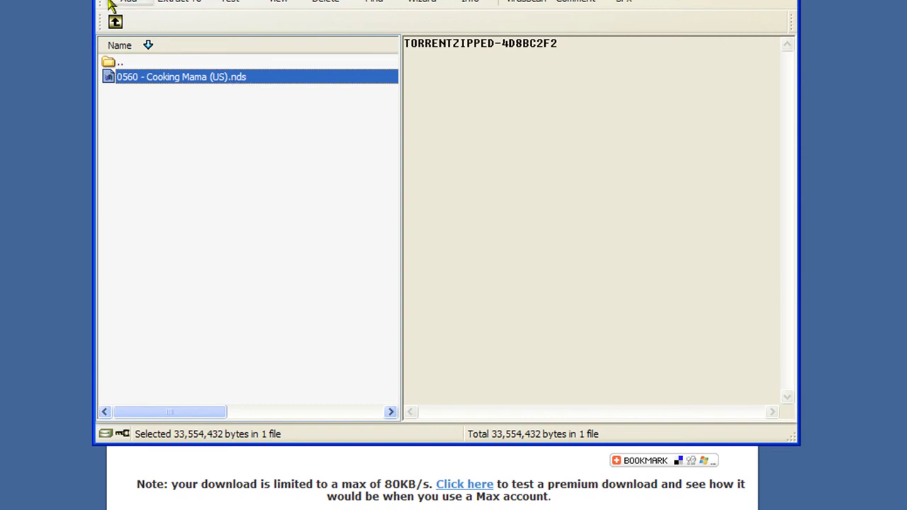
pyautogui.click(191, 24)
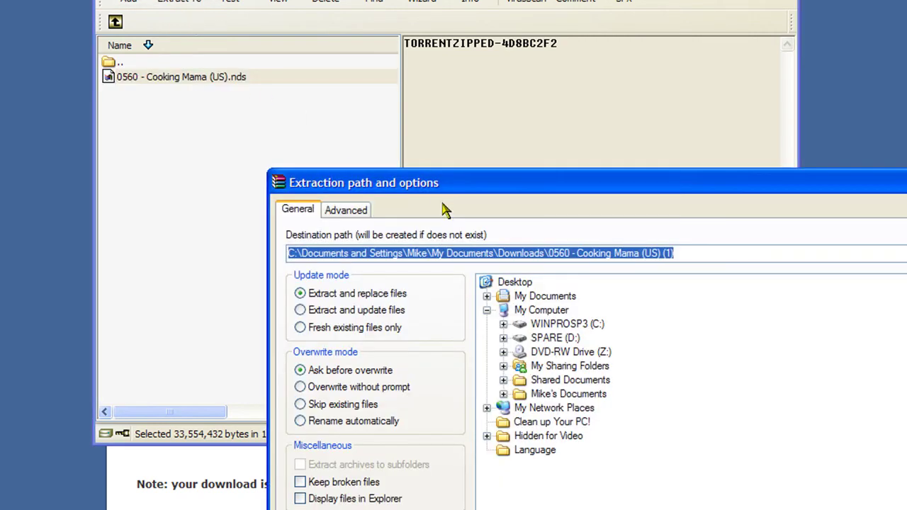
pyautogui.moveTo(433, 189); pyautogui.dragTo(228, 10)
pyautogui.click(309, 107)
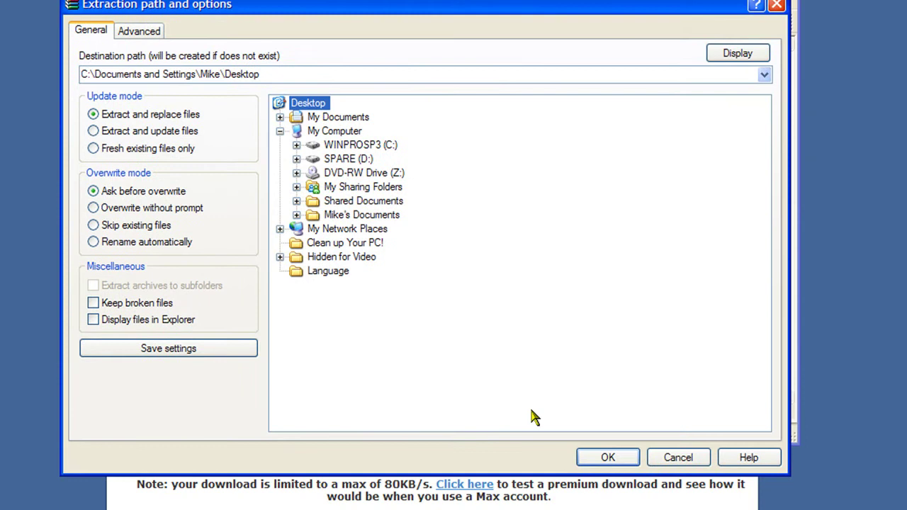
pyautogui.click(607, 458)
pyautogui.click(425, 261)
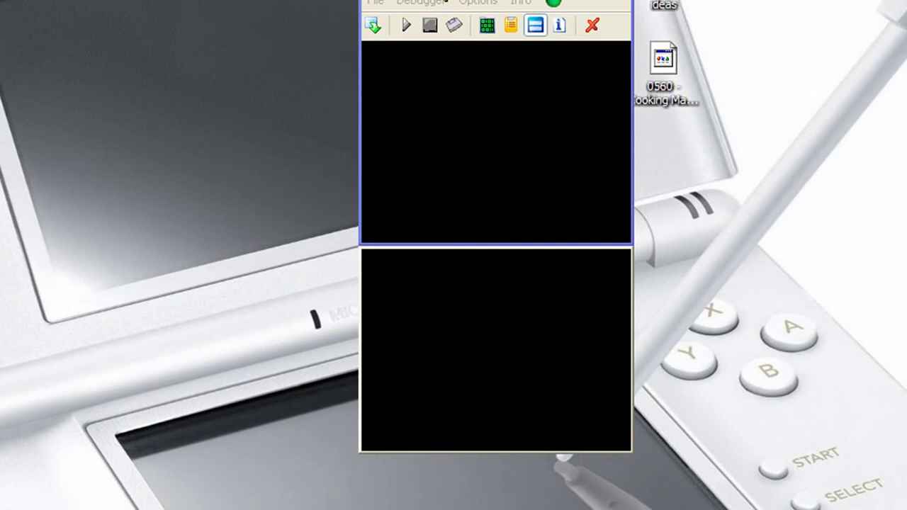
# Drag the 0560 - Cooking Mama desktop icon onto iDeaS to boot the game.
pyautogui.moveTo(664, 60); pyautogui.dragTo(515, 127)
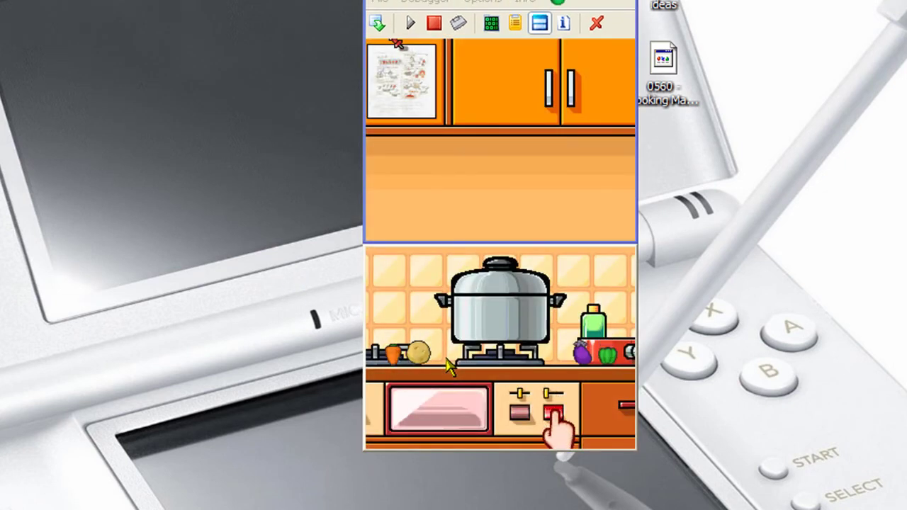
# Open Options > Key Configuration and assign the W key to the Y button.
pyautogui.click(482, 2)
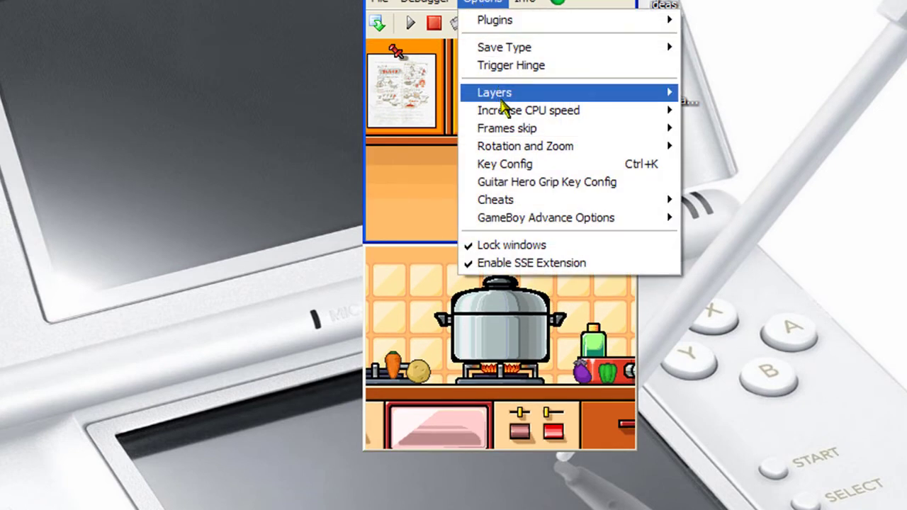
pyautogui.click(523, 165)
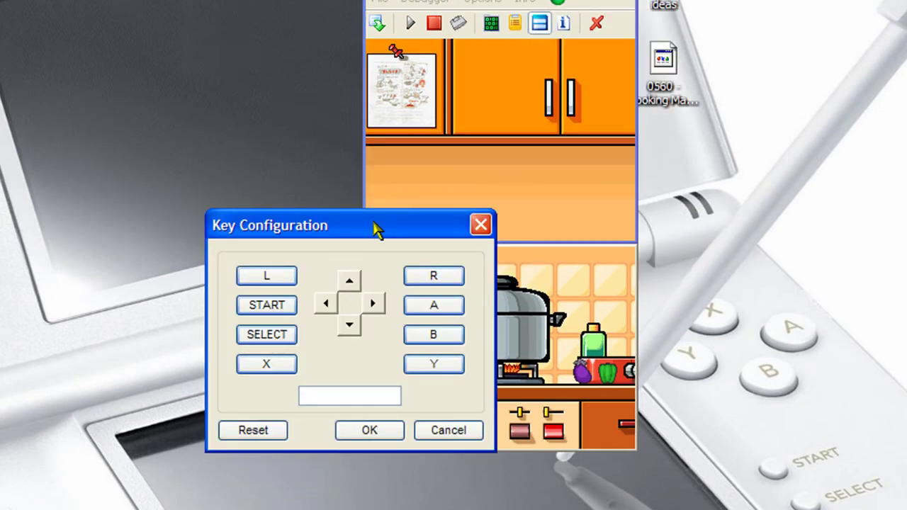
pyautogui.moveTo(375, 228); pyautogui.dragTo(239, 0)
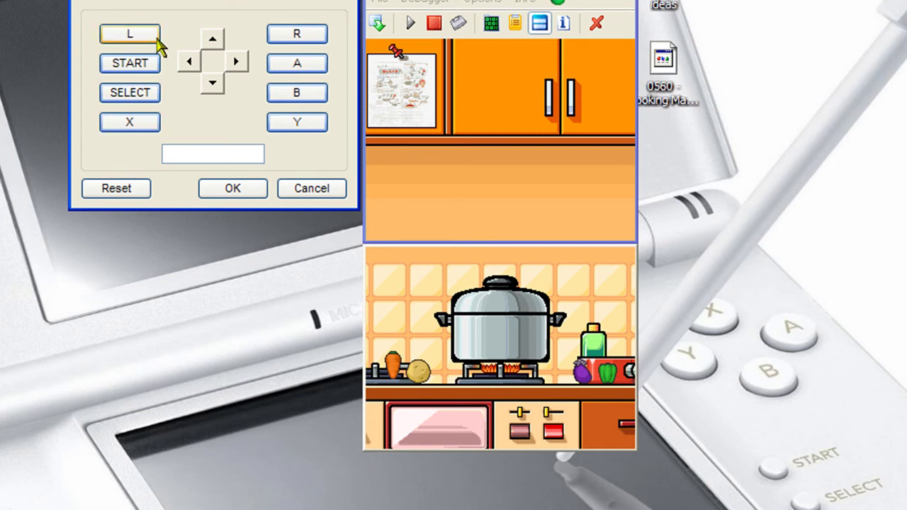
pyautogui.click(299, 124)
pyautogui.press('w')
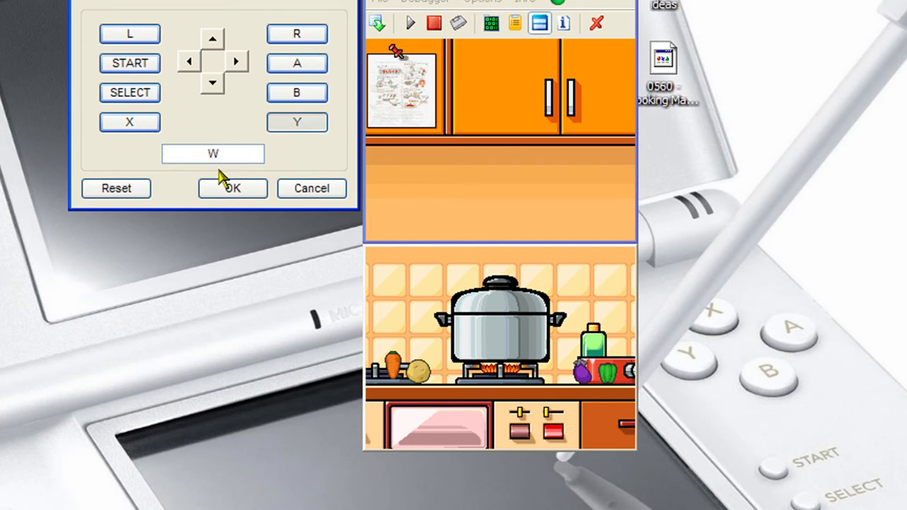
# Edit the key fields, entering A and then clearing the A button's key.
pyautogui.doubleClick(231, 151)
pyautogui.press('a')
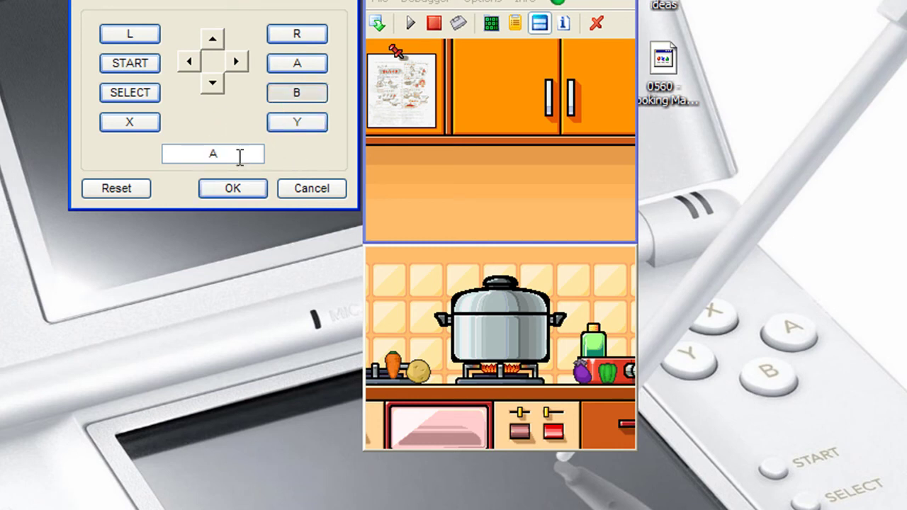
pyautogui.doubleClick(239, 156)
pyautogui.click(295, 67)
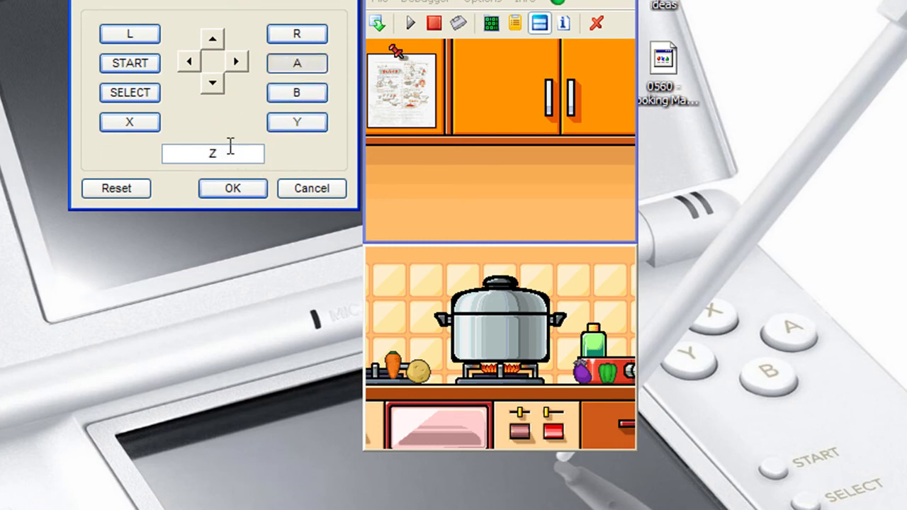
pyautogui.doubleClick(230, 151)
pyautogui.press('BackSpace')
pyautogui.click(306, 63)
# Check the B, START, SELECT and X key assignments, then accept with OK.
pyautogui.click(298, 95)
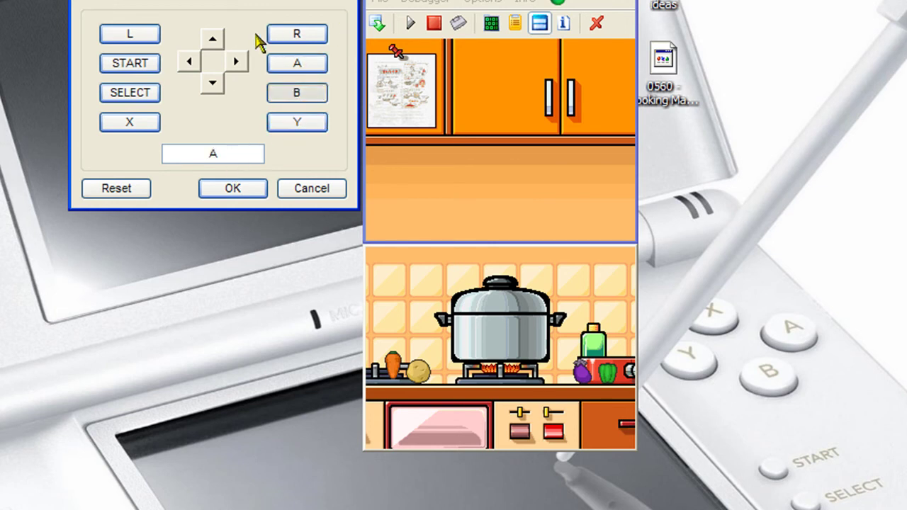
pyautogui.click(145, 65)
pyautogui.click(130, 94)
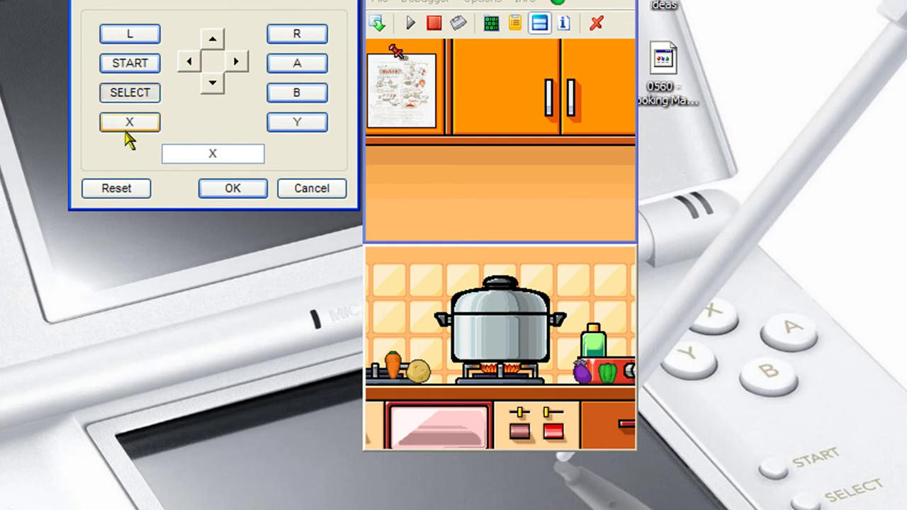
pyautogui.click(128, 125)
pyautogui.write('Q')
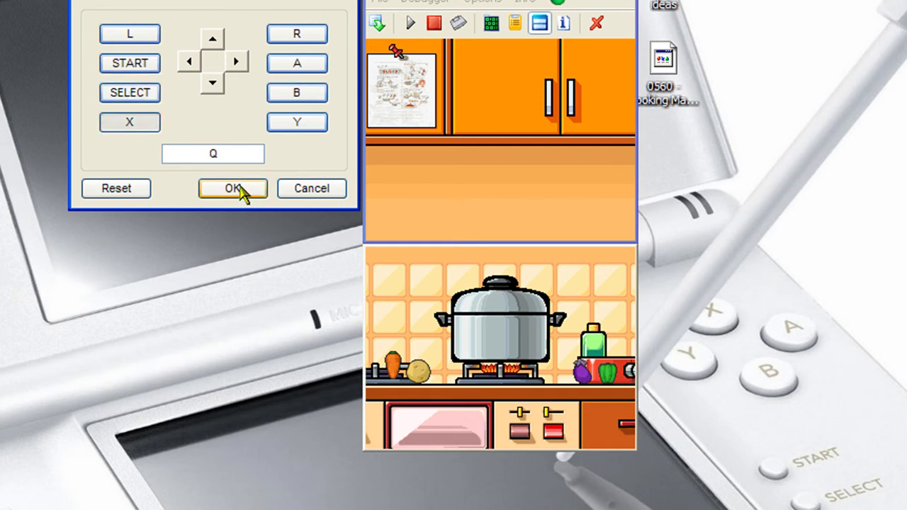
pyautogui.click(234, 188)
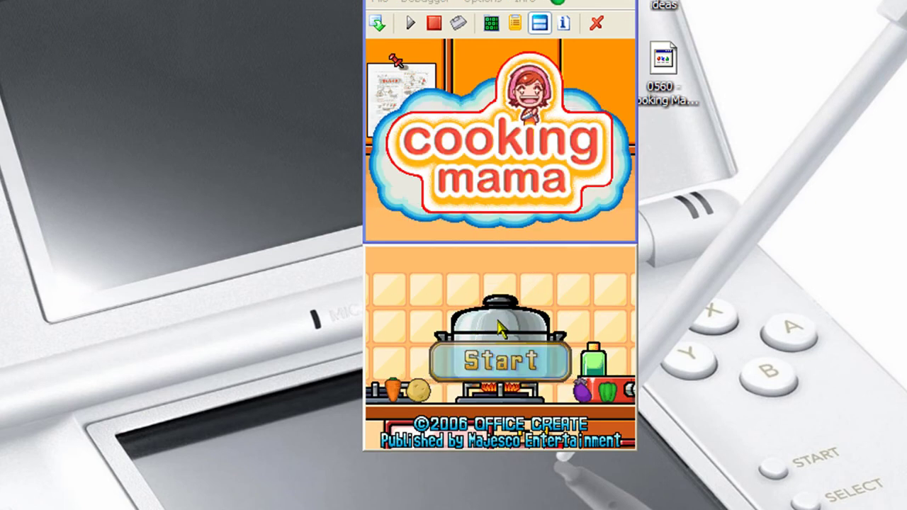
# Start the game, choose Let's cook, and begin the Boiled rice recipe.
pyautogui.click(504, 358)
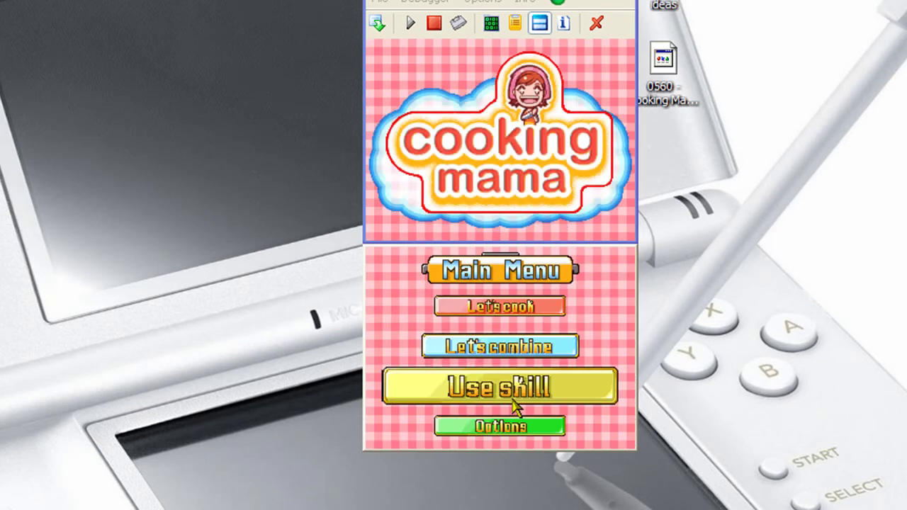
pyautogui.click(500, 310)
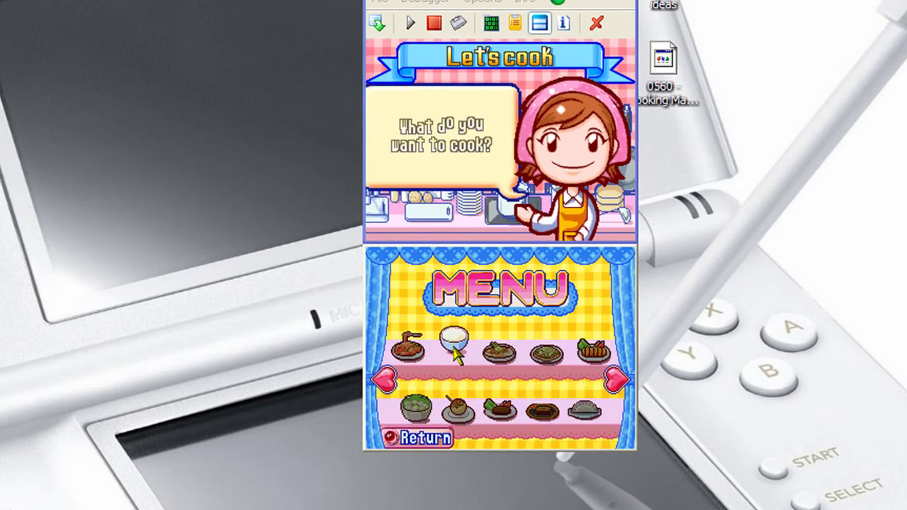
pyautogui.click(454, 352)
pyautogui.click(596, 492)
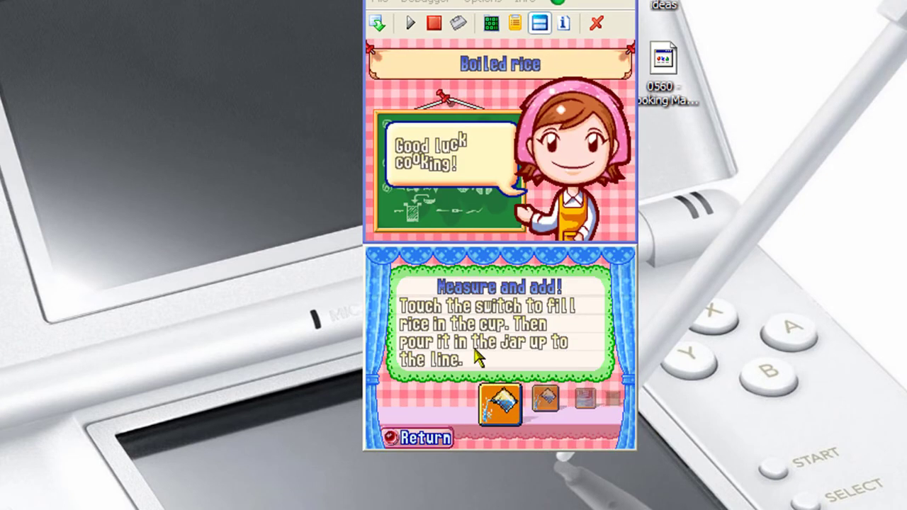
pyautogui.click(476, 358)
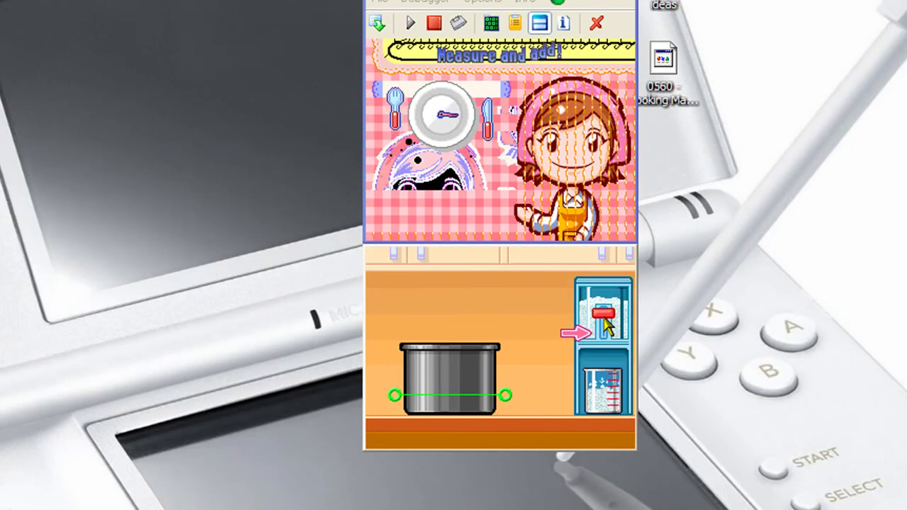
# Fill the measuring cup from the rice dispenser and pour it into the pot, twice.
pyautogui.moveTo(607, 322); pyautogui.dragTo(608, 339)
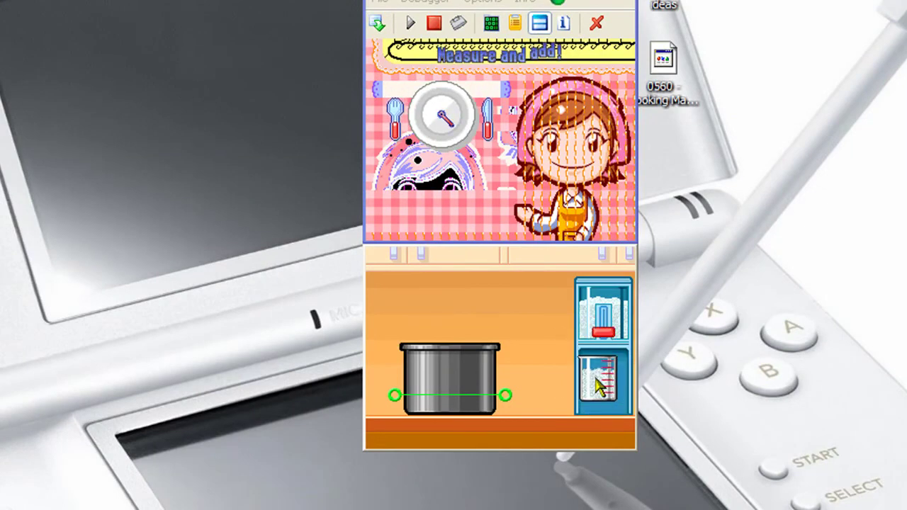
pyautogui.moveTo(596, 386)
pyautogui.mouseDown()
pyautogui.moveTo(530, 333)
pyautogui.moveTo(466, 321)
pyautogui.mouseUp()
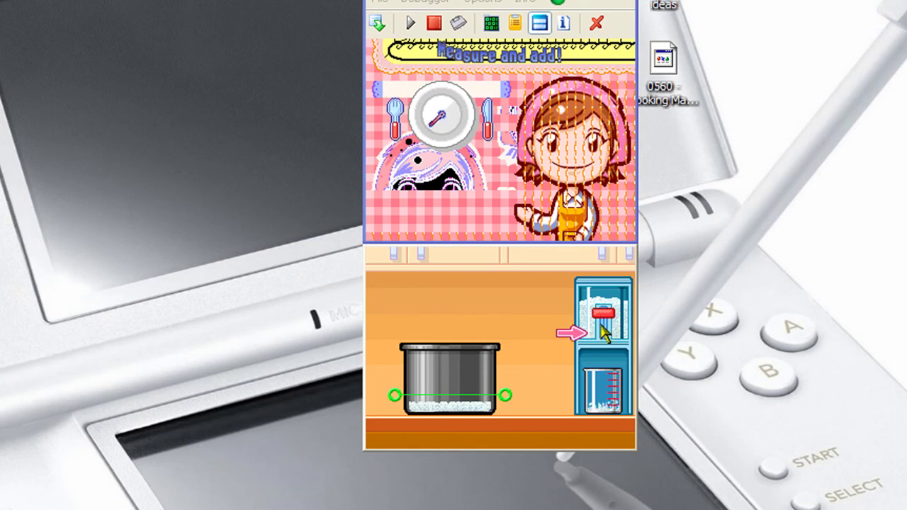
pyautogui.click(603, 331)
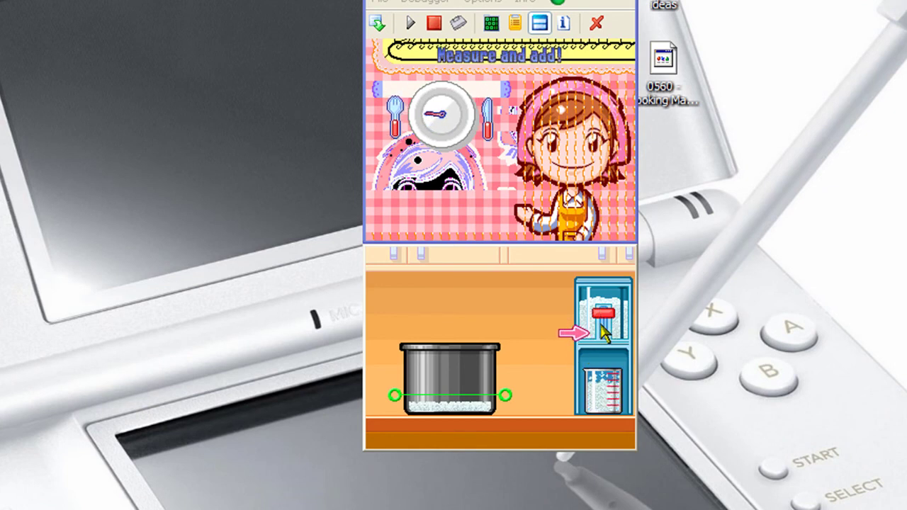
pyautogui.click(602, 333)
pyautogui.click(604, 335)
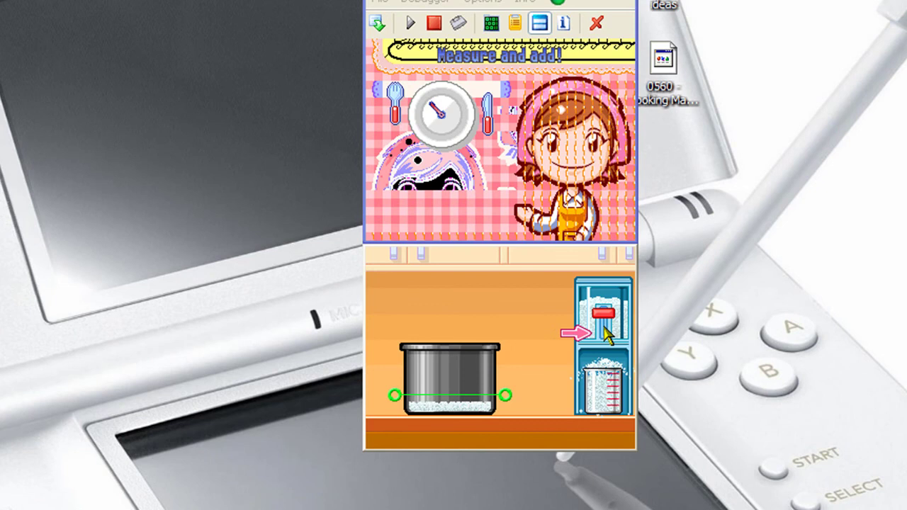
pyautogui.moveTo(588, 385); pyautogui.dragTo(466, 314)
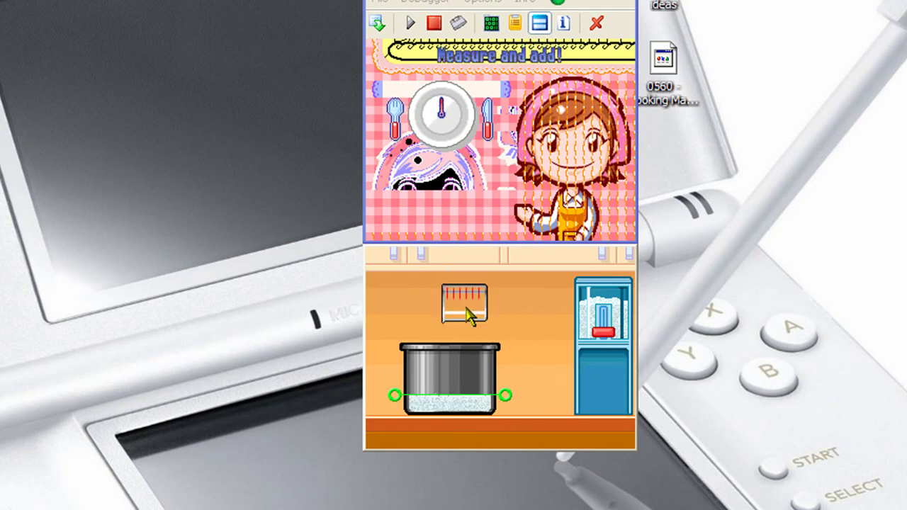